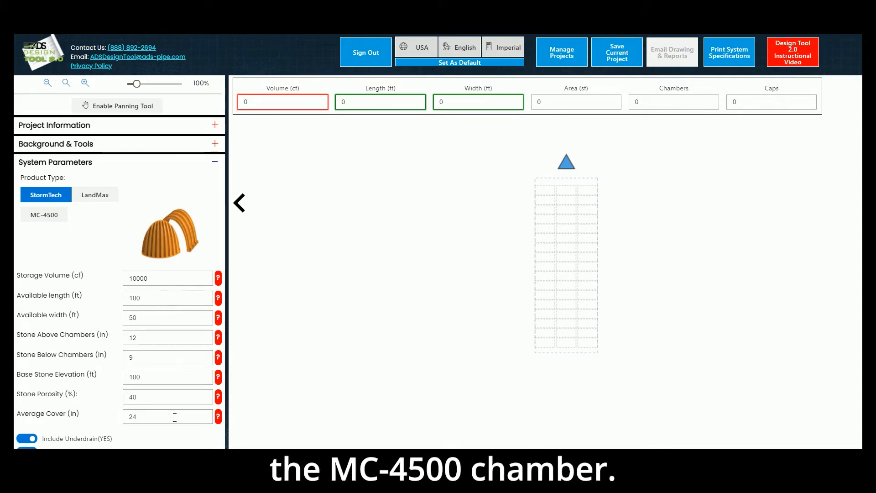
scroll(174, 417, "down", 3)
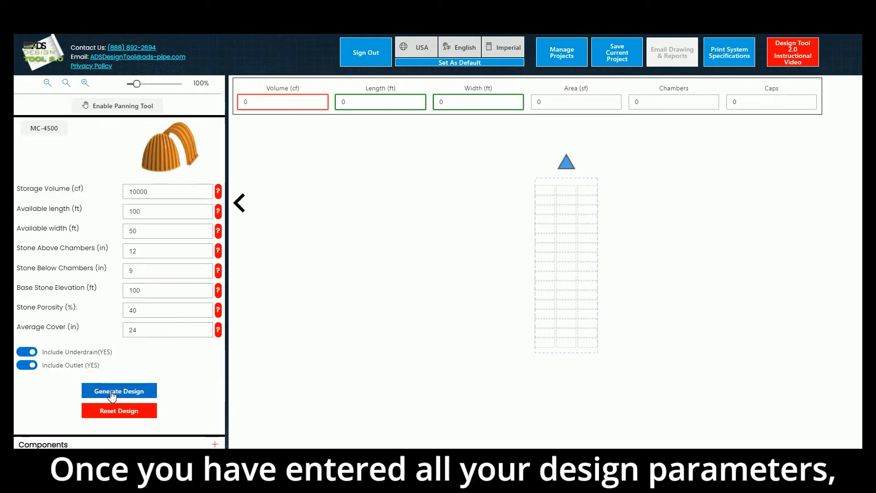
Generate the MC-4500 chamber layout and confirm replacing the current design
left_click(110, 391)
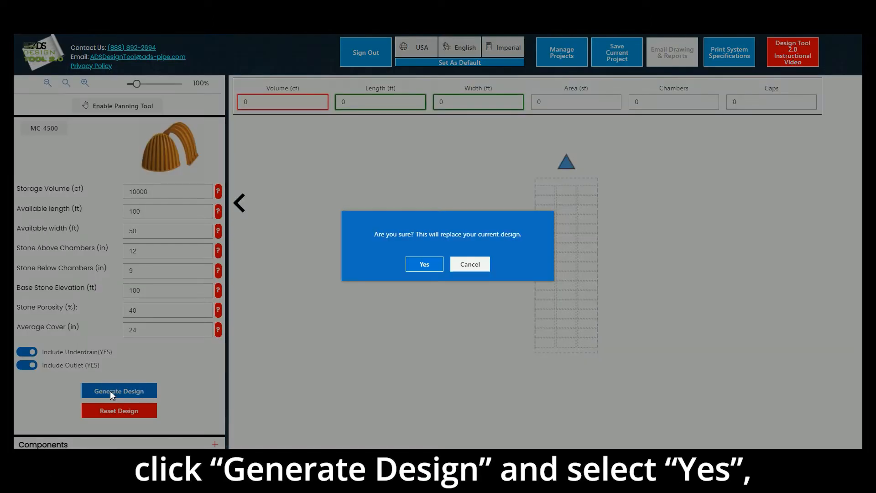
left_click(424, 265)
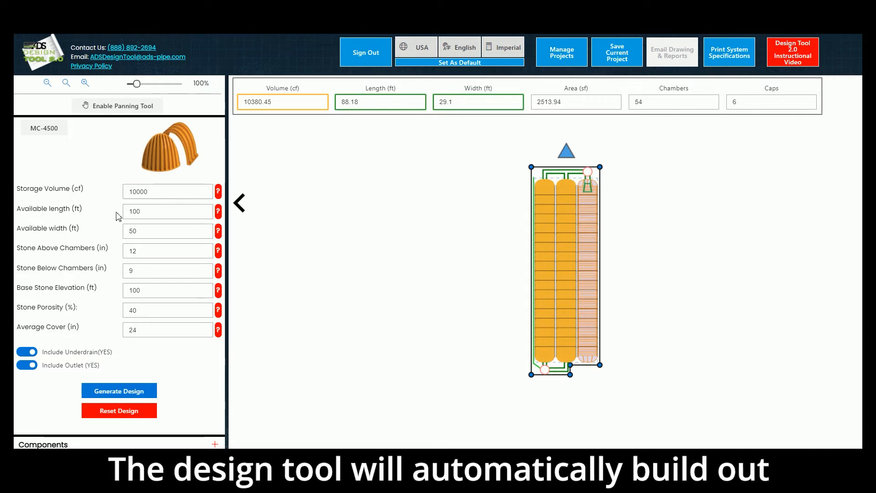
scroll(98, 223, "up", 3)
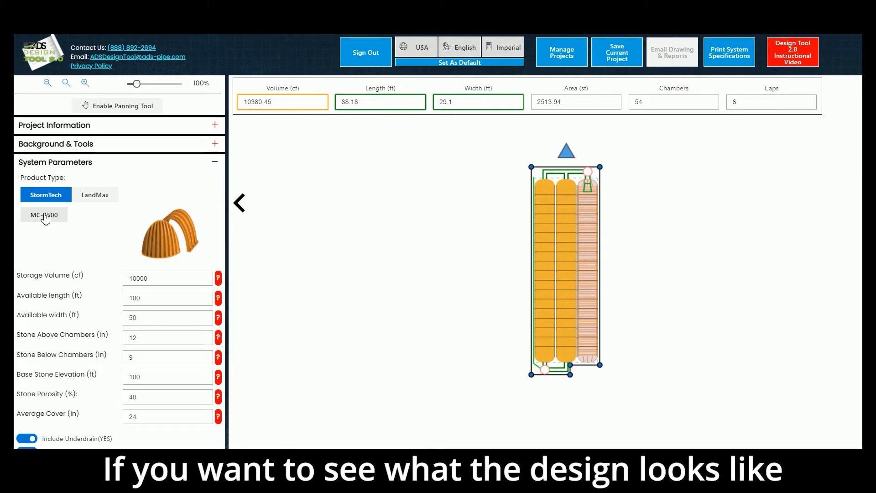
left_click(44, 218)
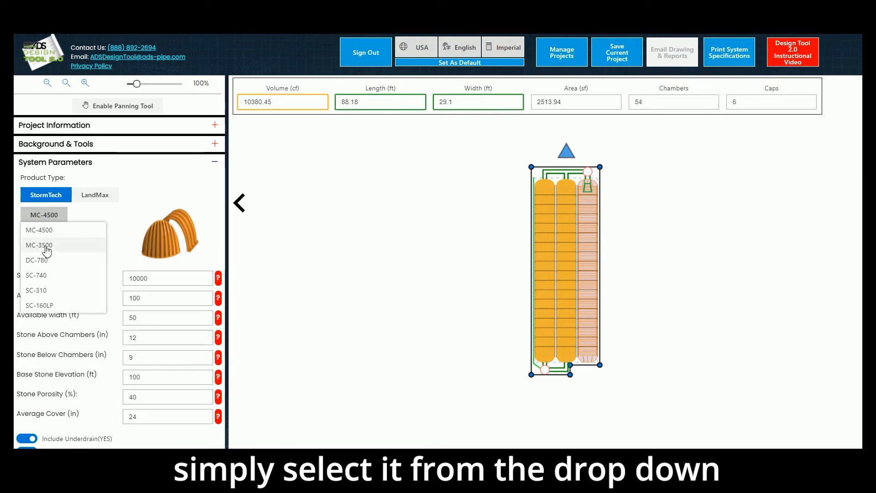
Switch the chamber model to MC-3500 and confirm regenerating the design
left_click(40, 244)
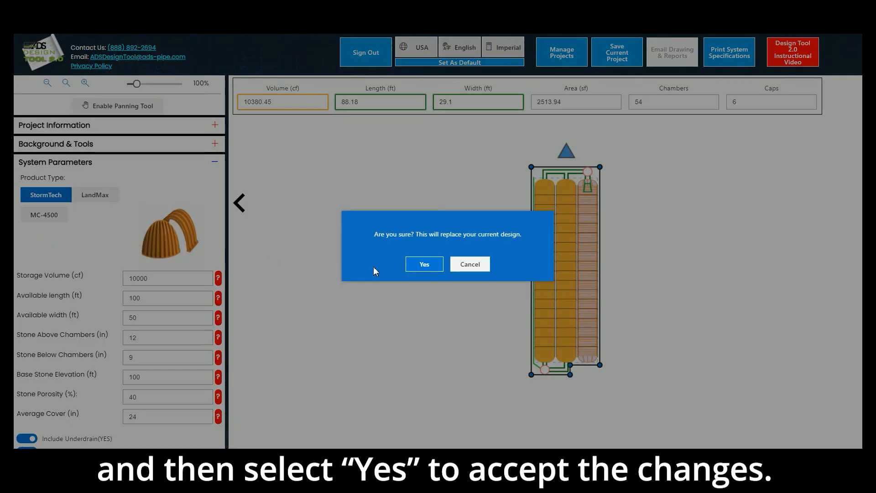
left_click(424, 264)
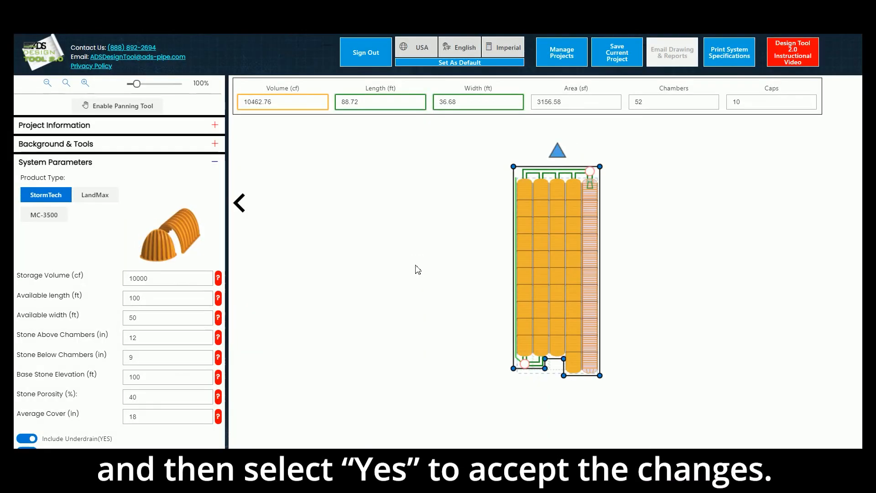